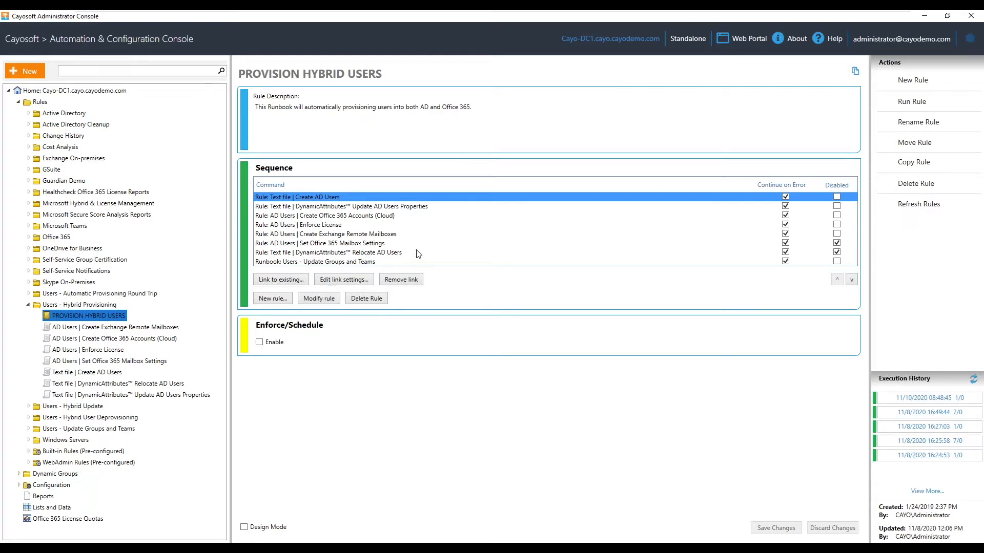
Review the runbook's Update AD Users Properties, Enforce License and Create AD Users steps.
{"action": "left_click", "coordinate": [461, 414]}
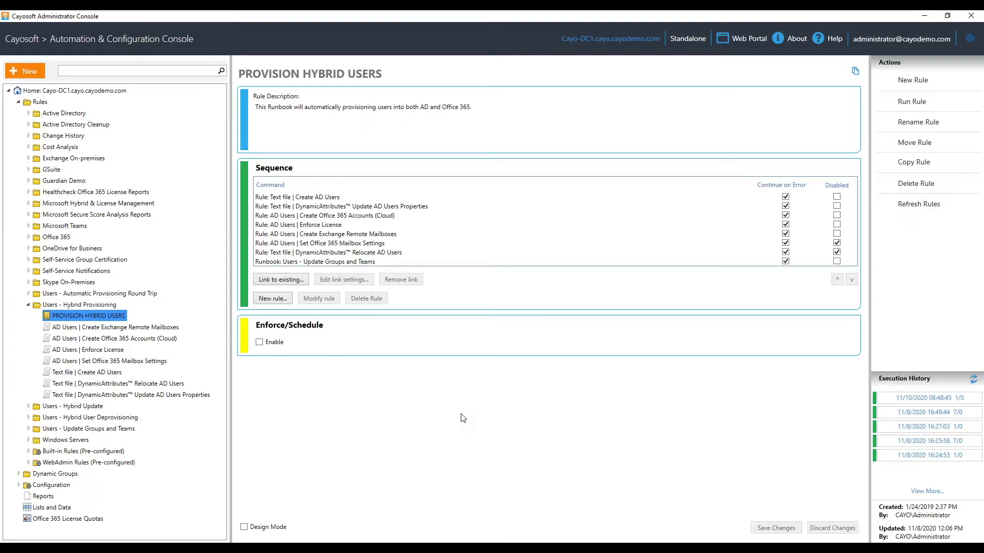
{"action": "left_click", "coordinate": [324, 207]}
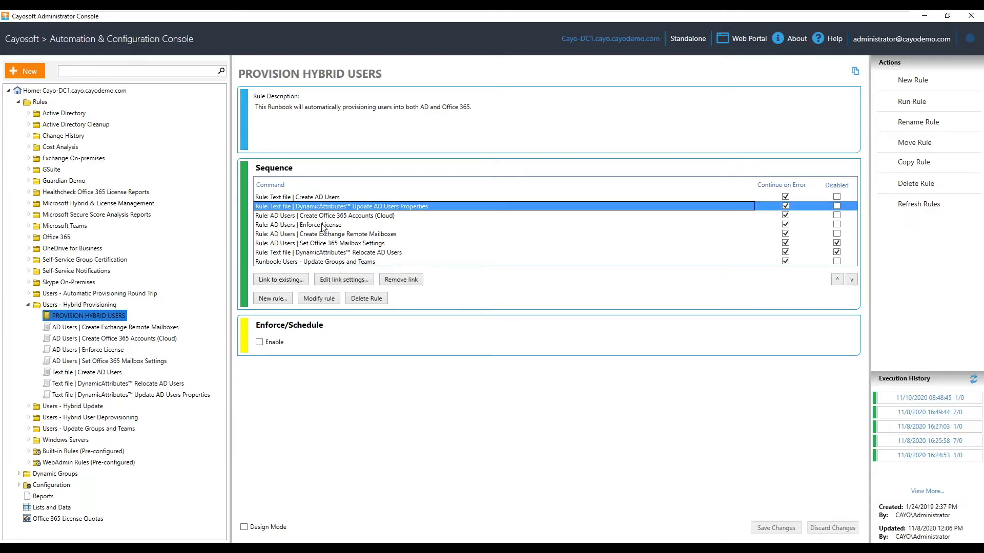
{"action": "left_click", "coordinate": [323, 226]}
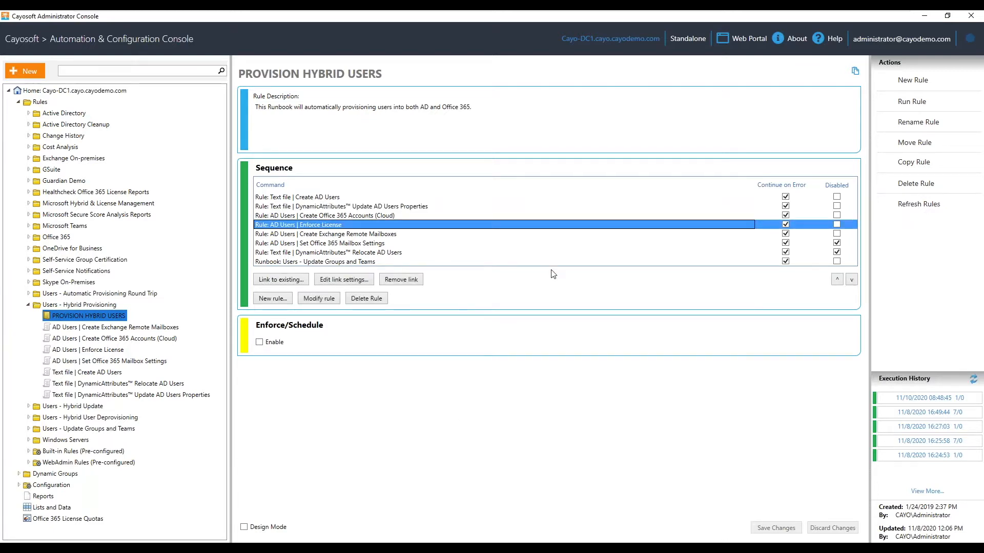
{"action": "left_click", "coordinate": [349, 198]}
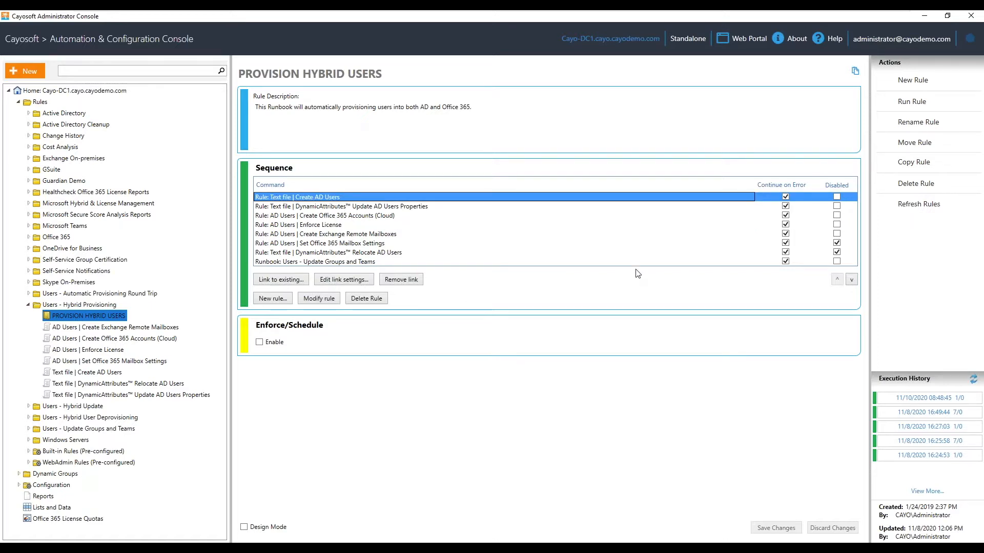
Run the PROVISION HYBRID USERS runbook and dismiss the run-submitted notice.
{"action": "left_click", "coordinate": [911, 105]}
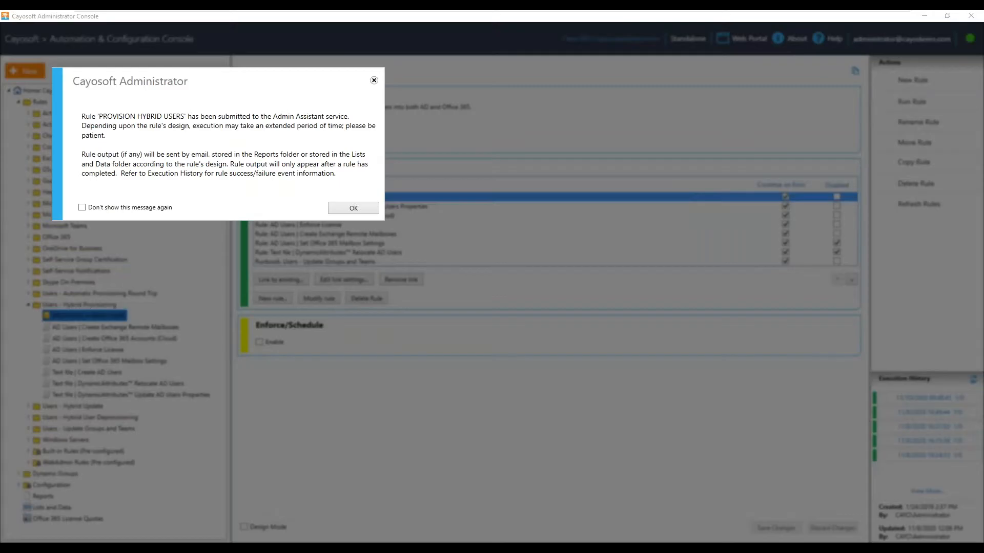
{"action": "left_click", "coordinate": [353, 209]}
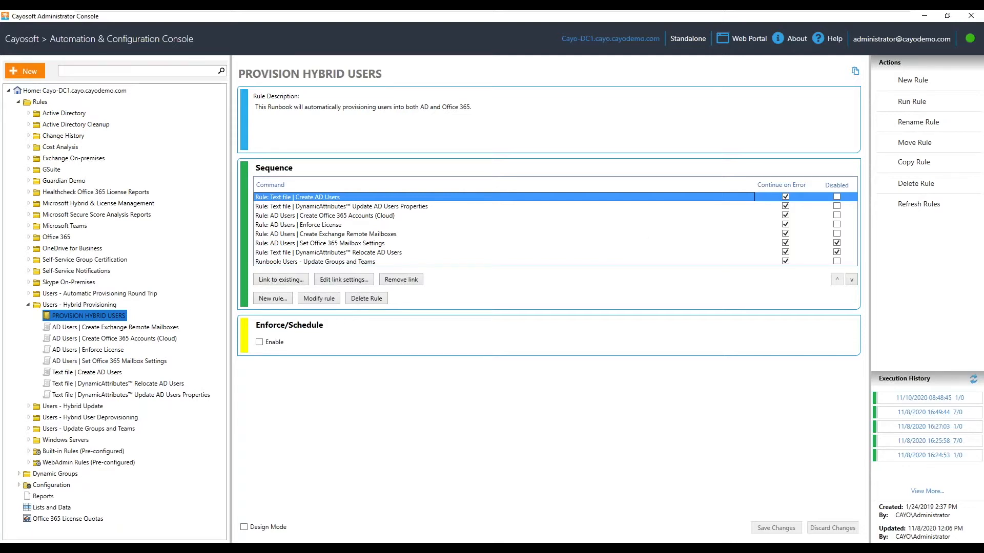
{"action": "mouse_move", "coordinate": [970, 42]}
Preview the Create AD Users CSV data source, inspect the first record, then close the preview.
{"action": "left_click", "coordinate": [321, 299]}
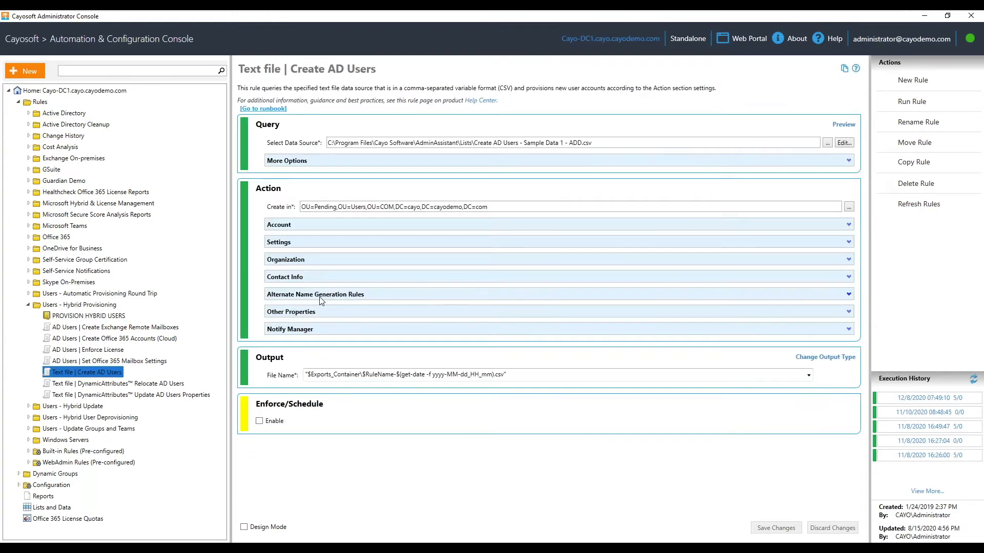
{"action": "left_click", "coordinate": [844, 126]}
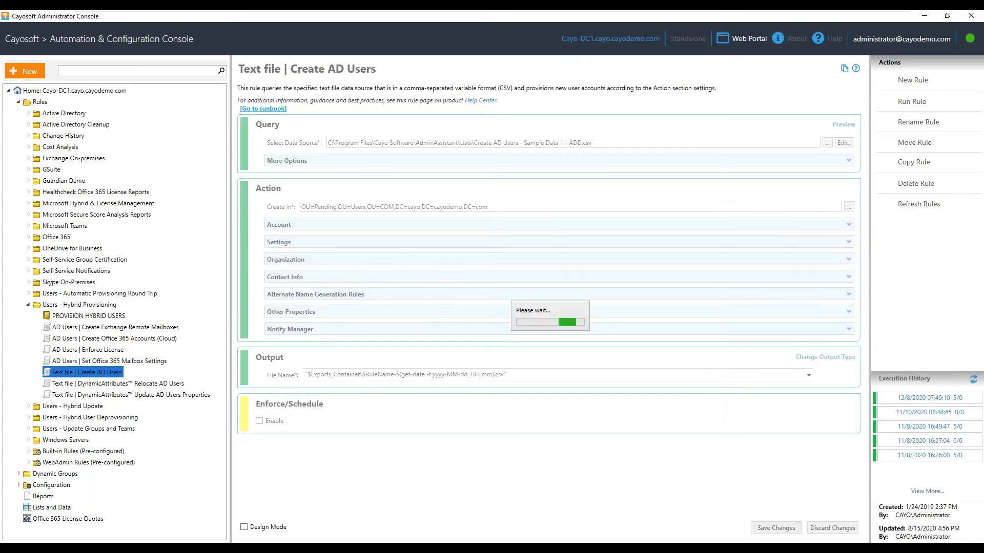
{"action": "left_click", "coordinate": [150, 148]}
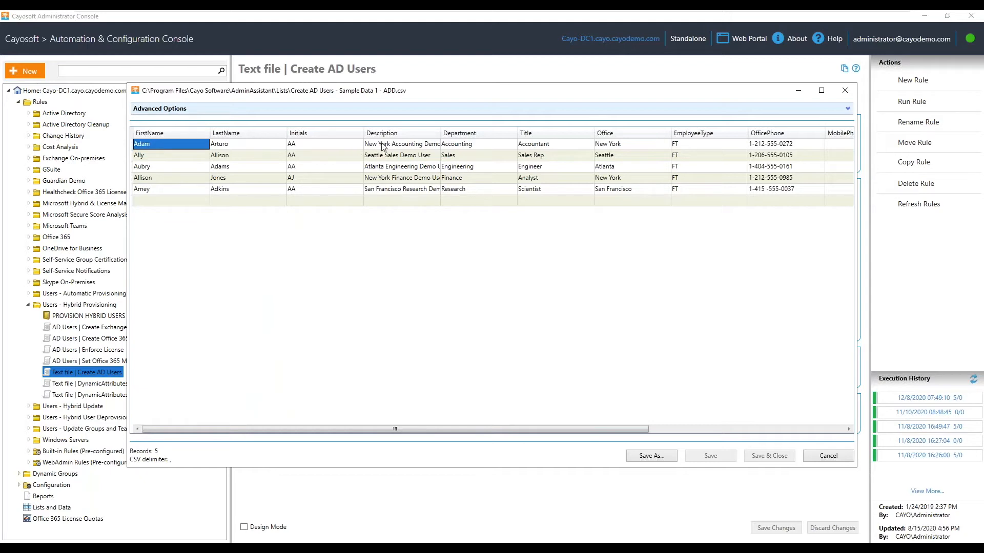
{"action": "left_click", "coordinate": [845, 90]}
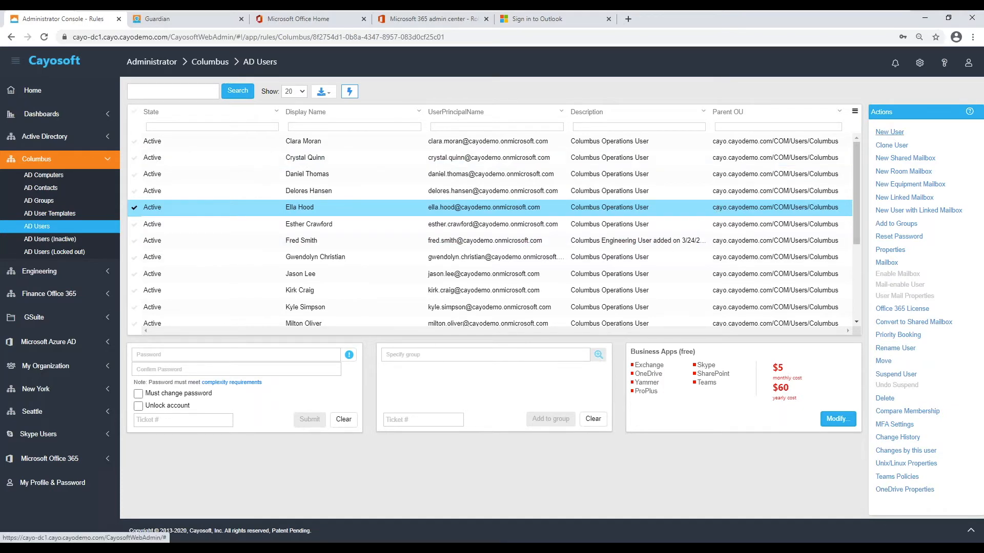
Start a new user and enter the user's first and last name.
{"action": "left_click", "coordinate": [889, 133]}
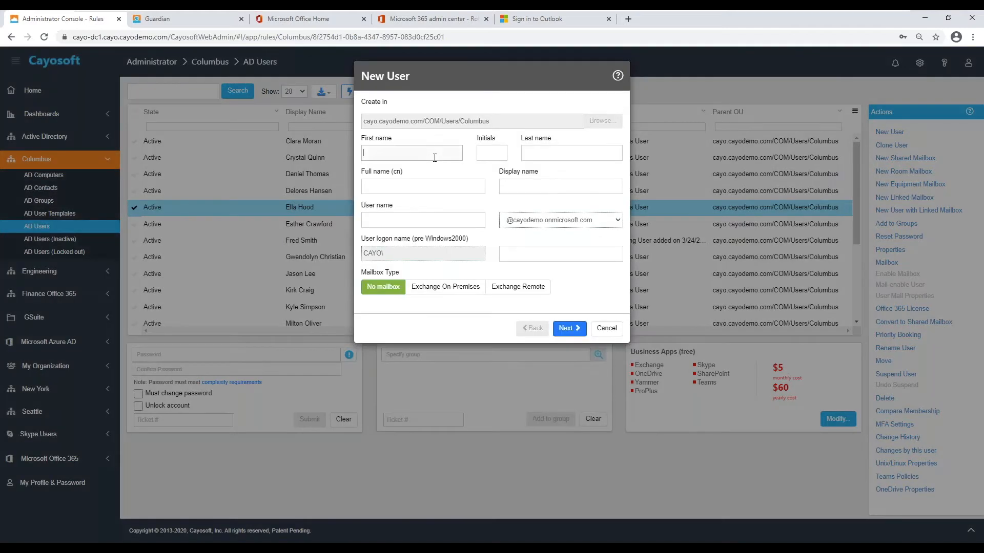
{"action": "key", "text": "Tab"}
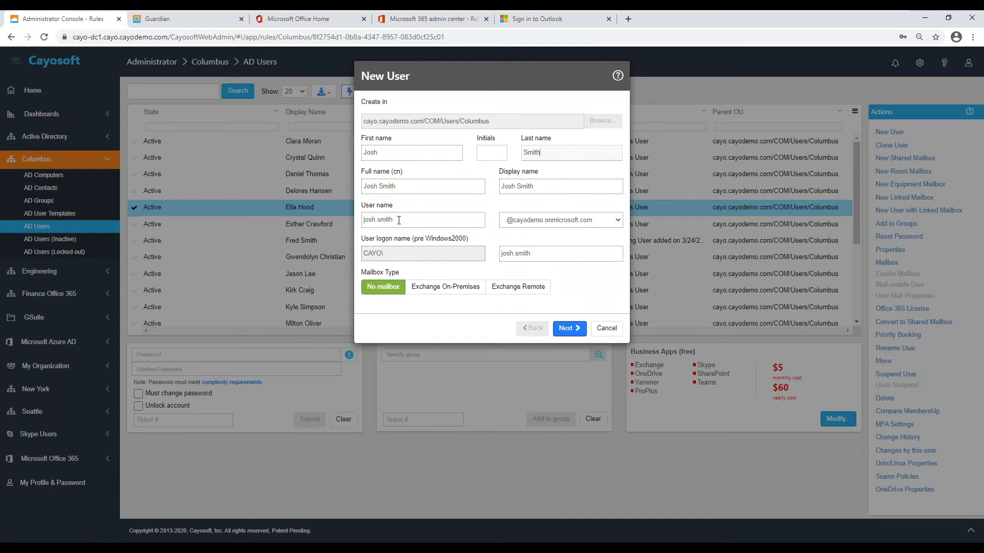
{"action": "left_click", "coordinate": [561, 220]}
{"action": "left_click", "coordinate": [564, 241]}
{"action": "left_click", "coordinate": [508, 288]}
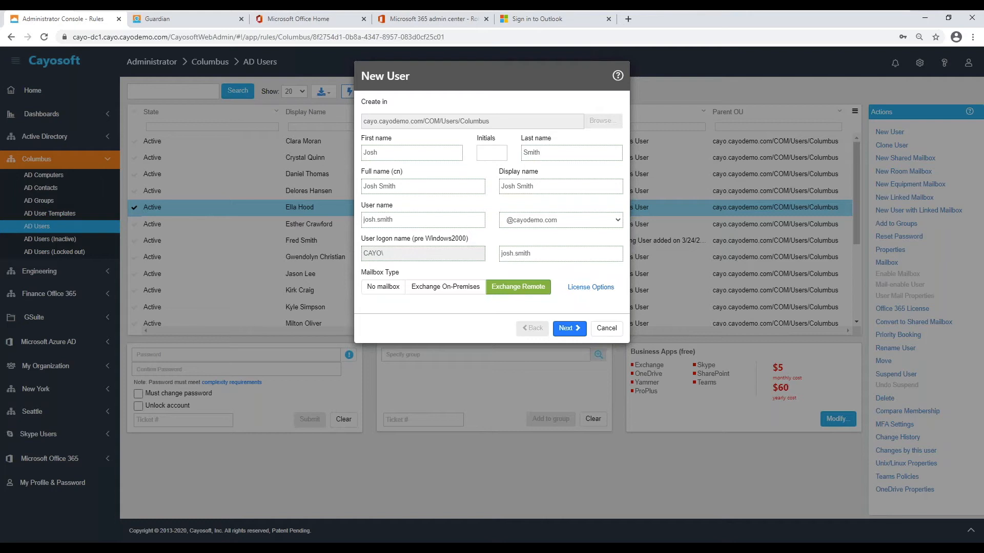
Assign an Office 365 E3 license in the License Options and confirm it.
{"action": "left_click", "coordinate": [582, 289]}
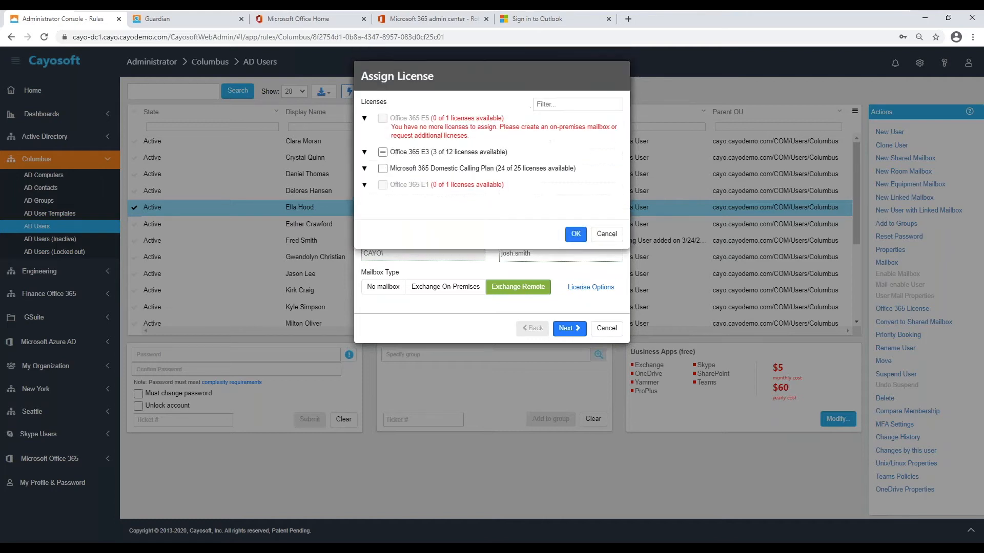
{"action": "left_click", "coordinate": [383, 152]}
{"action": "left_click", "coordinate": [575, 235]}
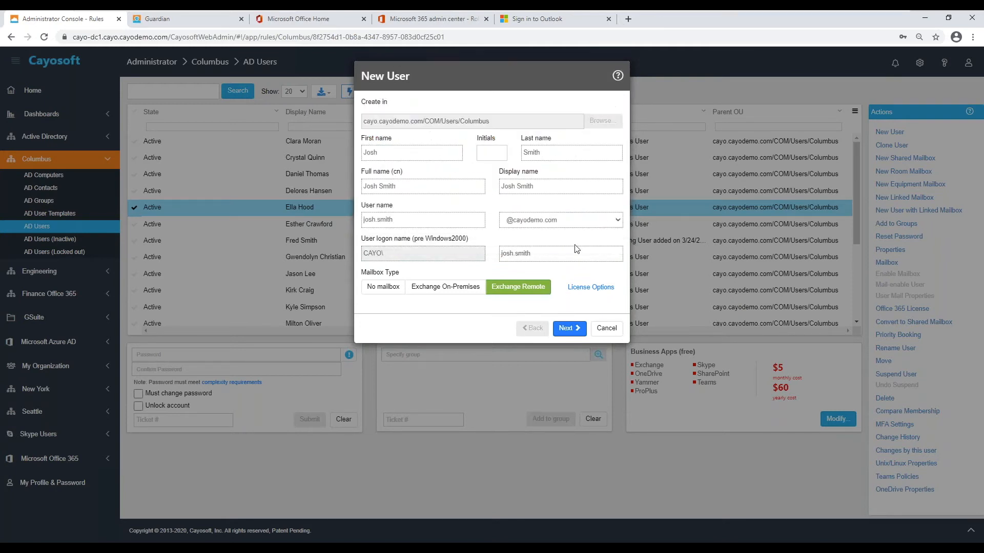
Keep the auto-generated password, then enter job title Engineer and the employee number.
{"action": "left_click", "coordinate": [569, 329]}
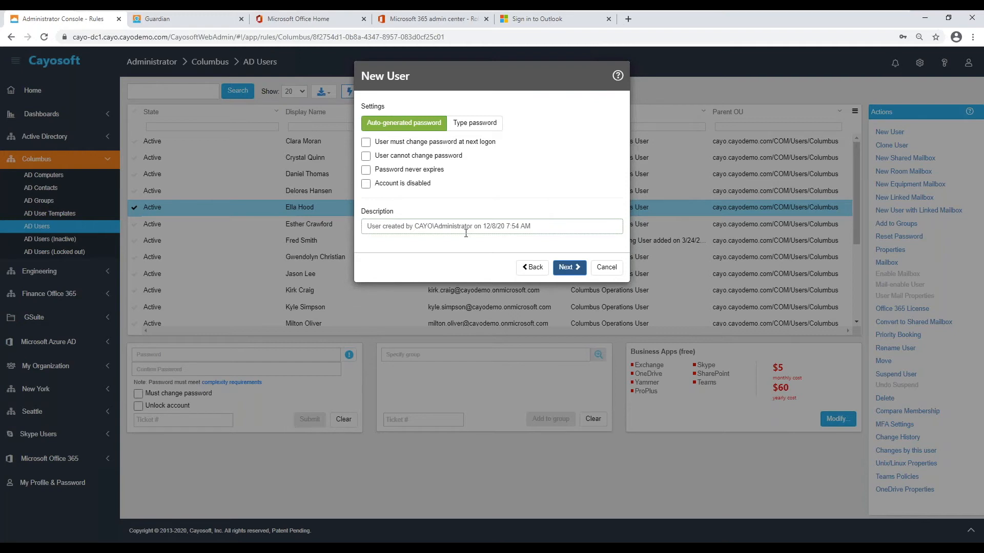
{"action": "left_click", "coordinate": [566, 267]}
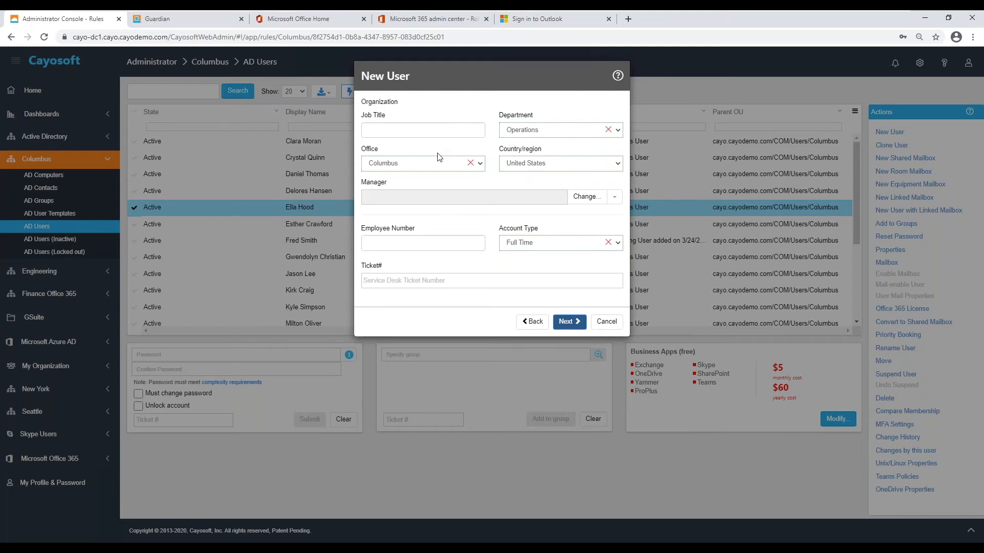
{"action": "left_click", "coordinate": [449, 131]}
{"action": "type", "text": "Engineer"}
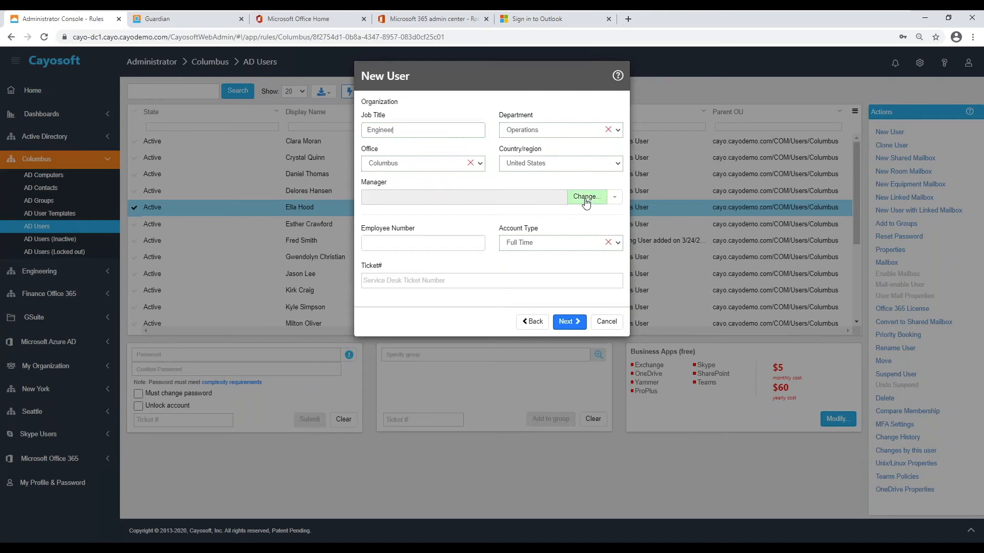
{"action": "left_click", "coordinate": [437, 247]}
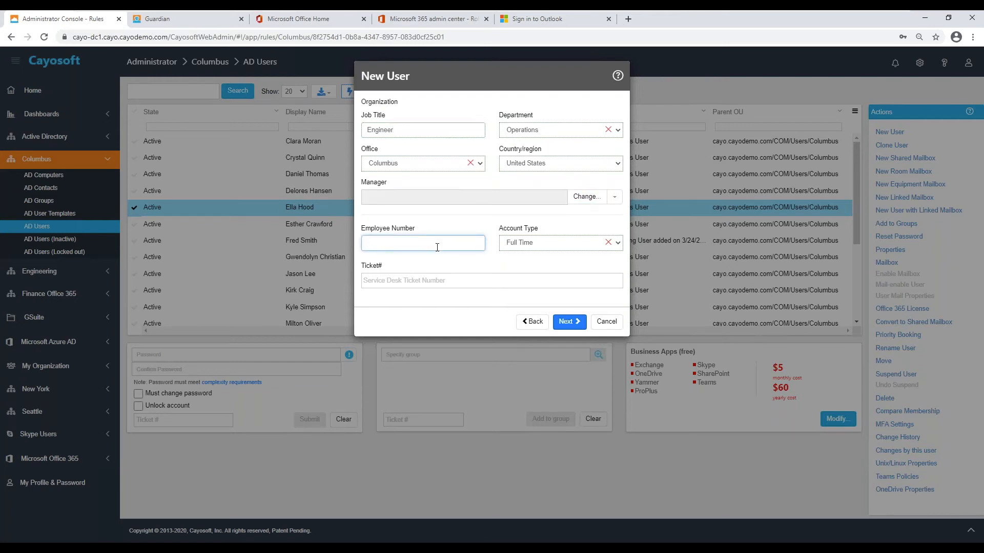
{"action": "type", "text": "123"}
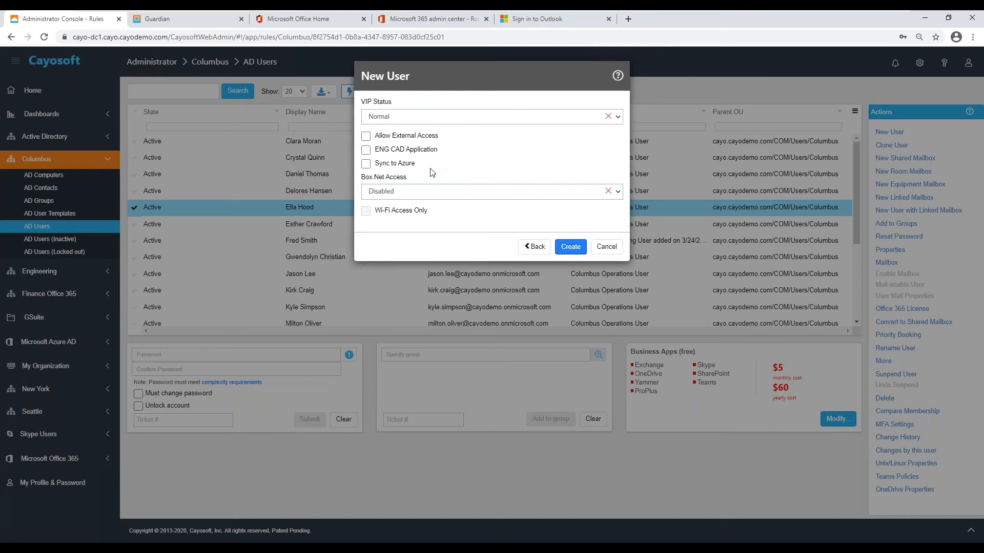
Enable Sync to Azure and create the new user account.
{"action": "left_click", "coordinate": [397, 163]}
{"action": "left_click", "coordinate": [575, 247]}
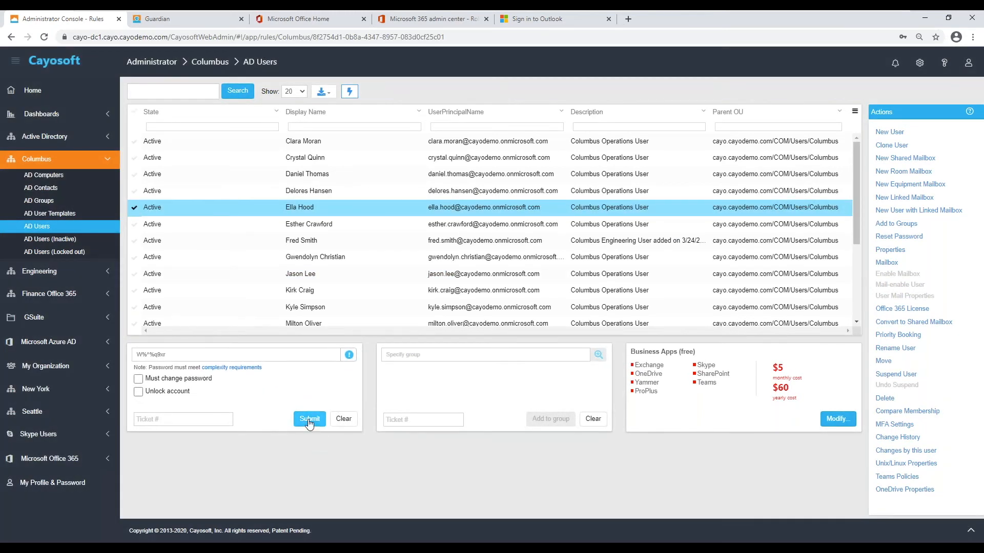
Check the notifications showing the New User operation pending, then close them.
{"action": "left_click", "coordinate": [309, 420]}
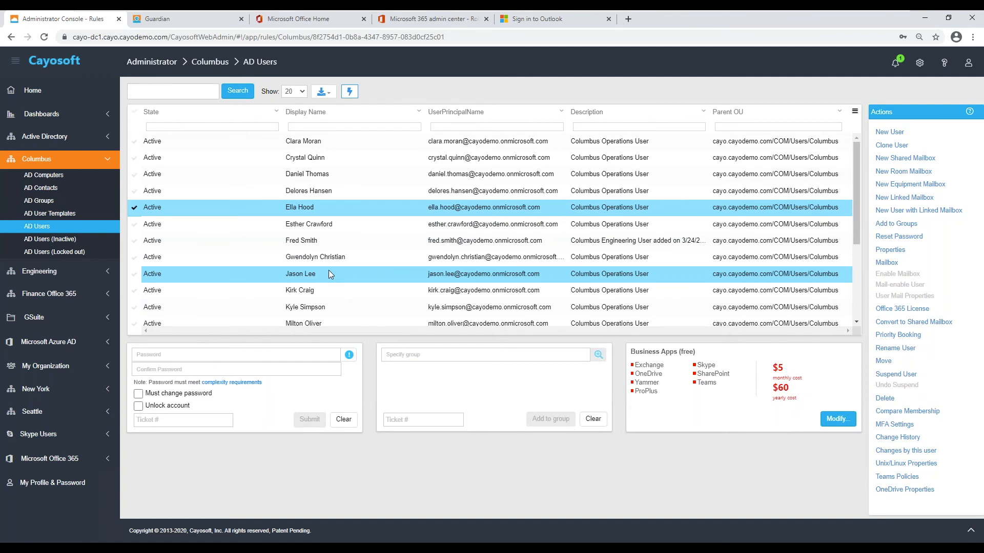
{"action": "left_click", "coordinate": [896, 63]}
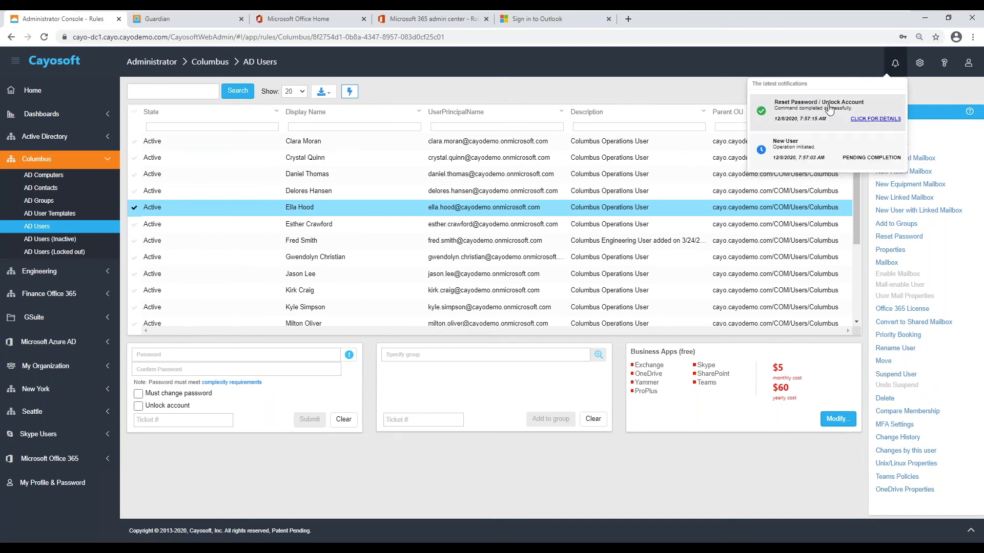
{"action": "left_click", "coordinate": [816, 150]}
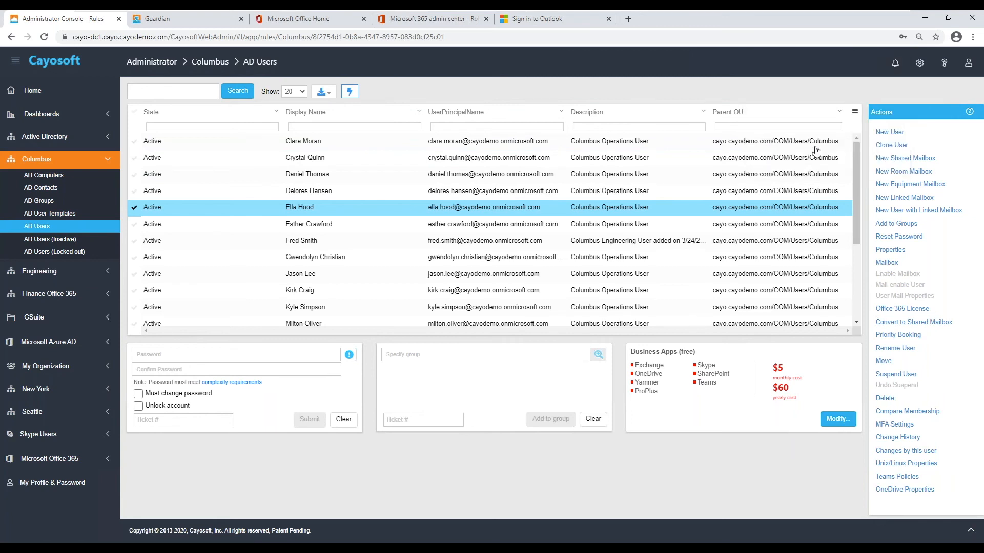